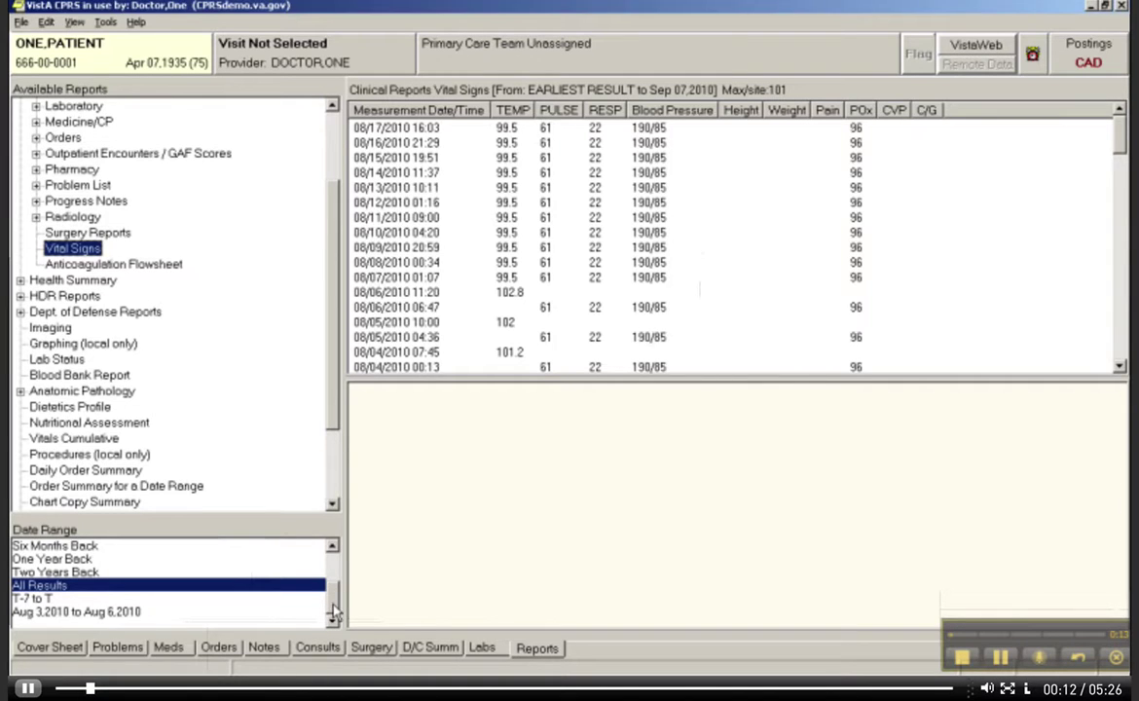
Step: Limit the Vital Signs report to Aug 3, 2010 through Aug 7, 2010 and sort the readings by measurement date, oldest first
scroll(331, 593, "up", 2)
left_click(214, 546)
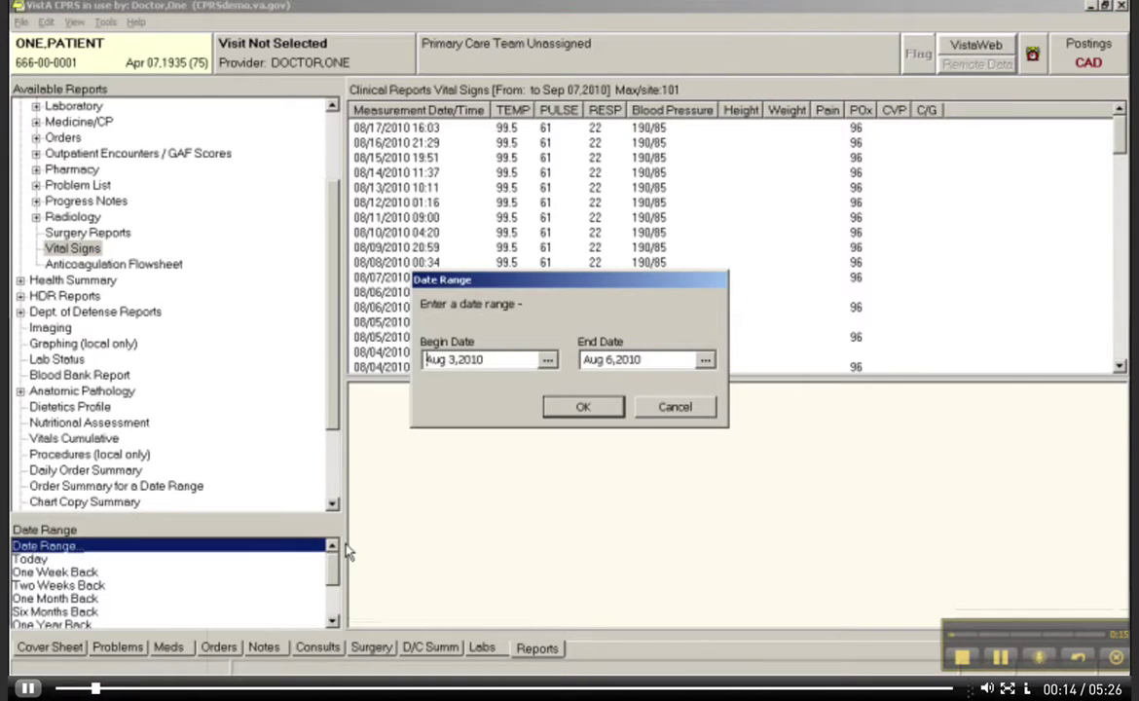
left_click(547, 359)
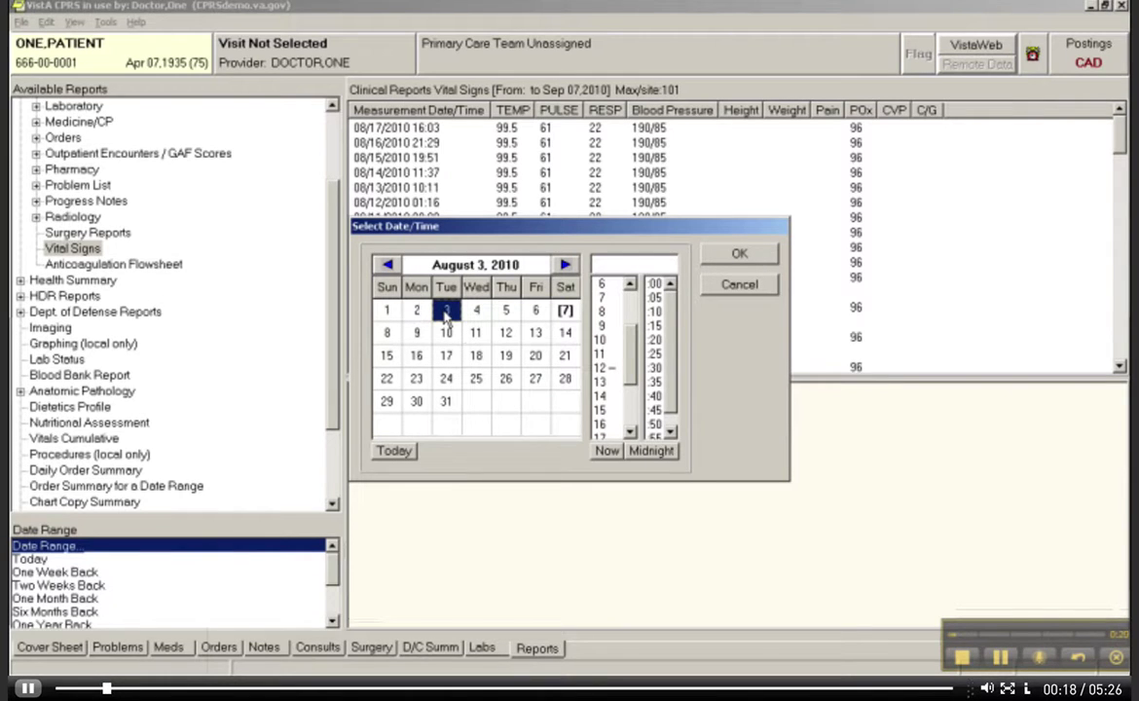
left_click(738, 254)
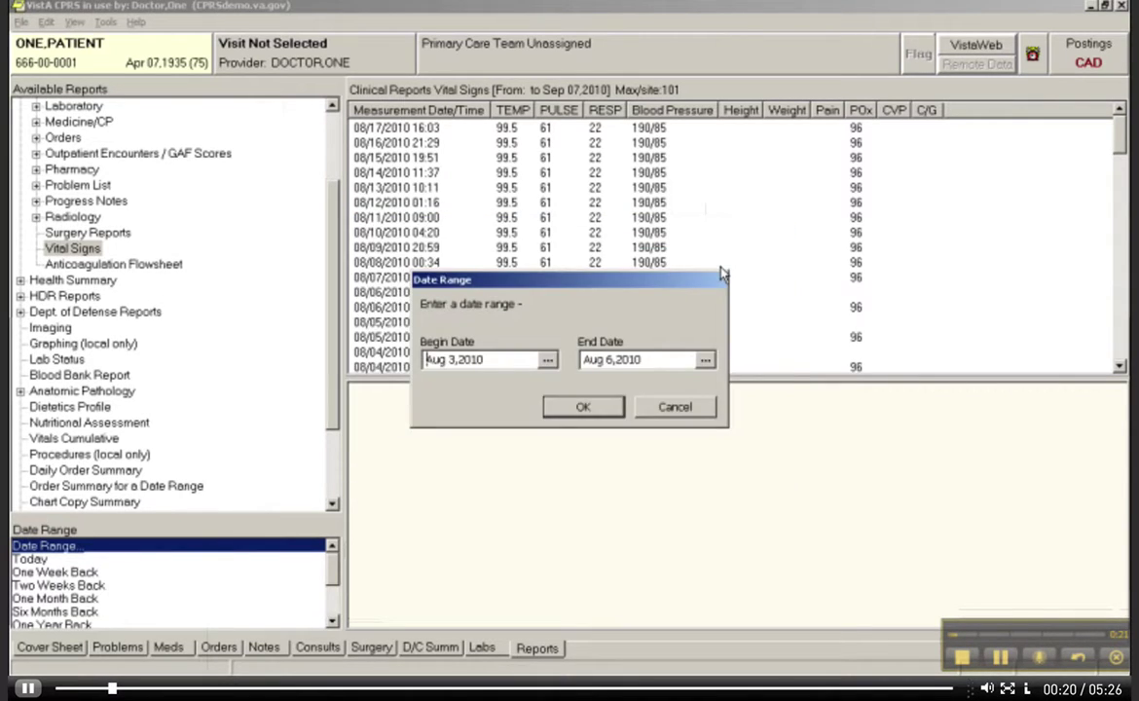
left_click(769, 359)
left_click(566, 310)
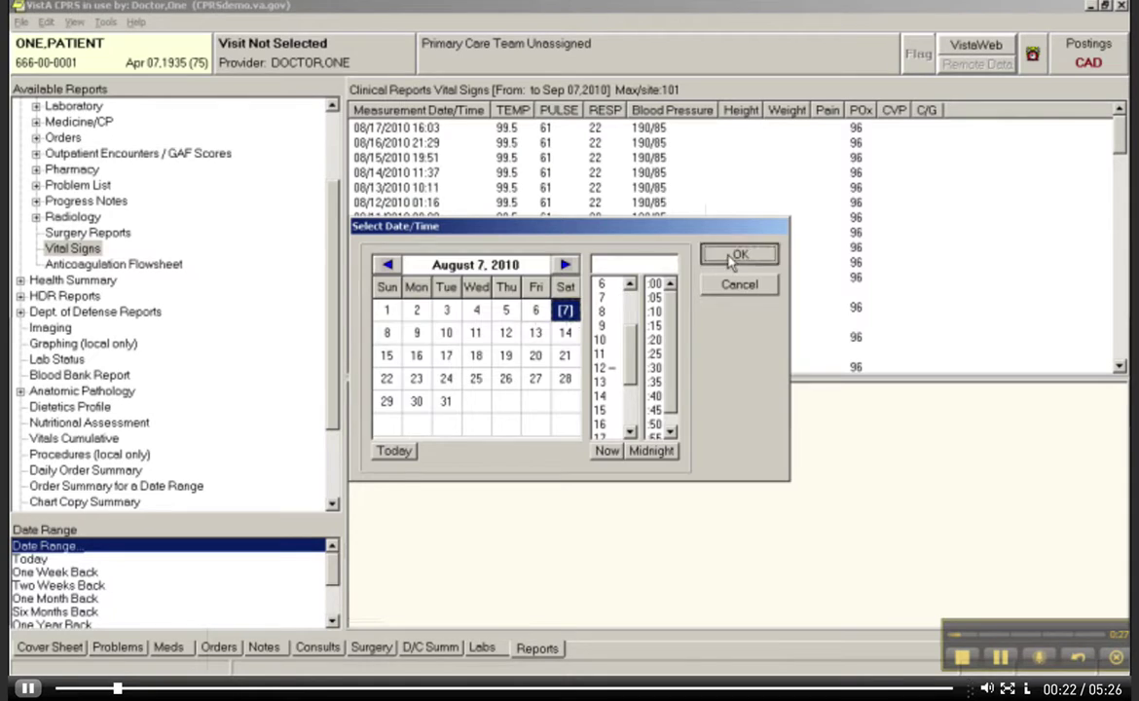
left_click(738, 254)
left_click(587, 406)
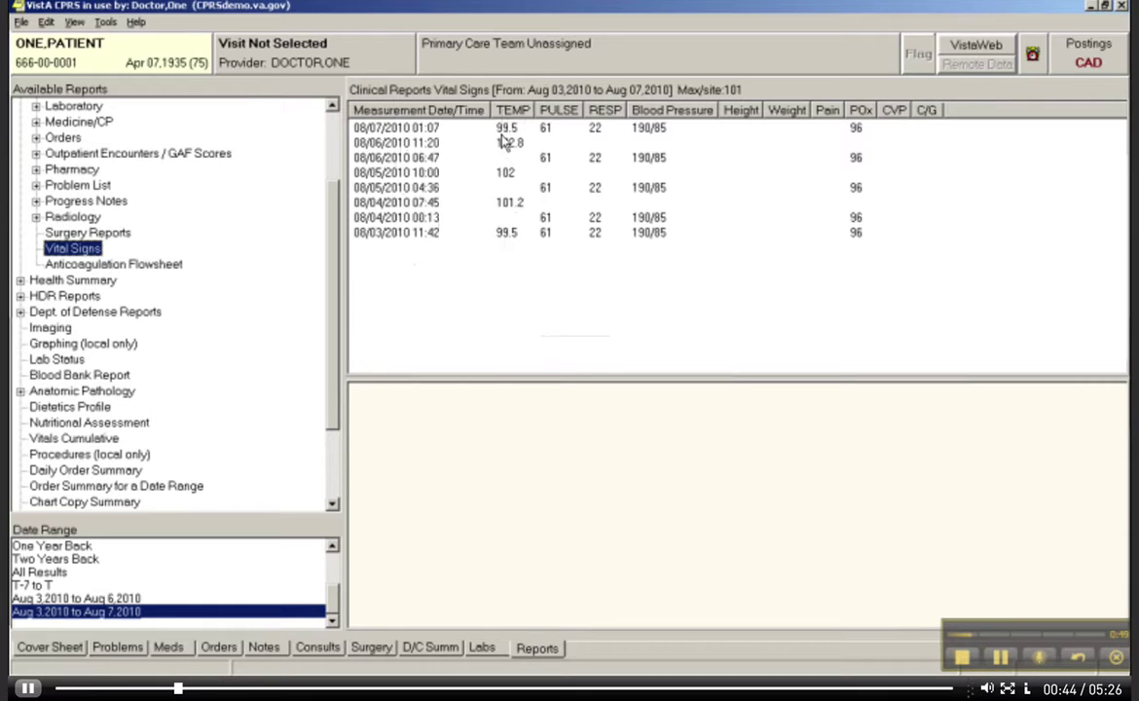
left_click(465, 109)
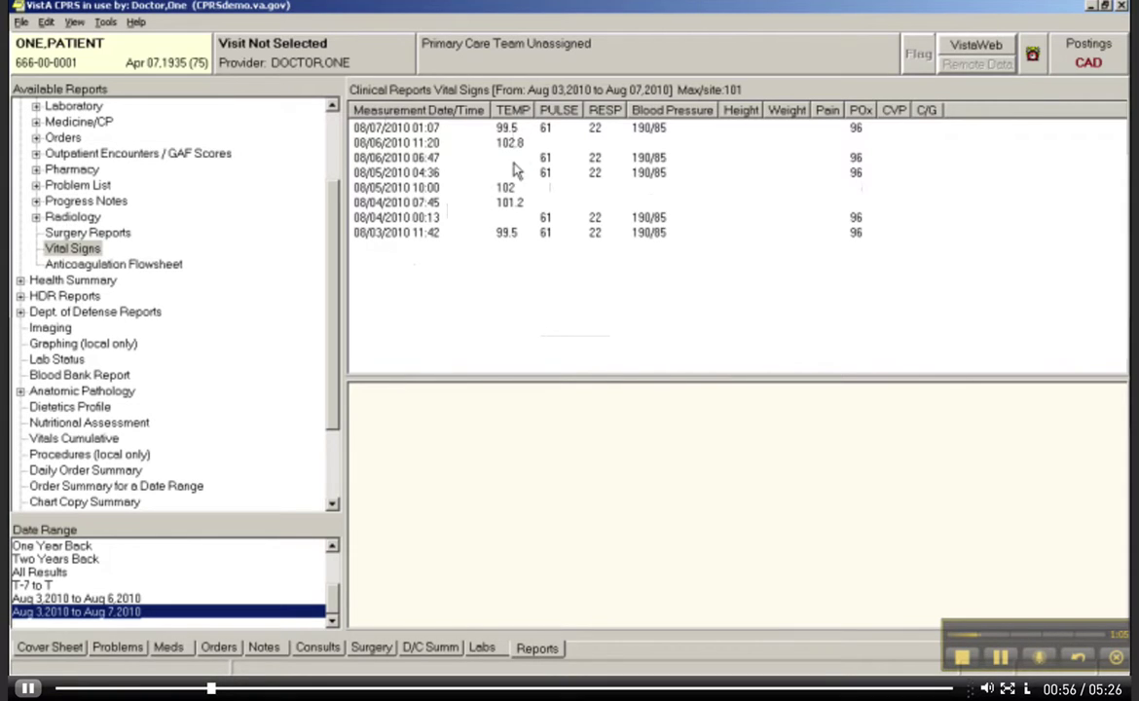
left_click(400, 110)
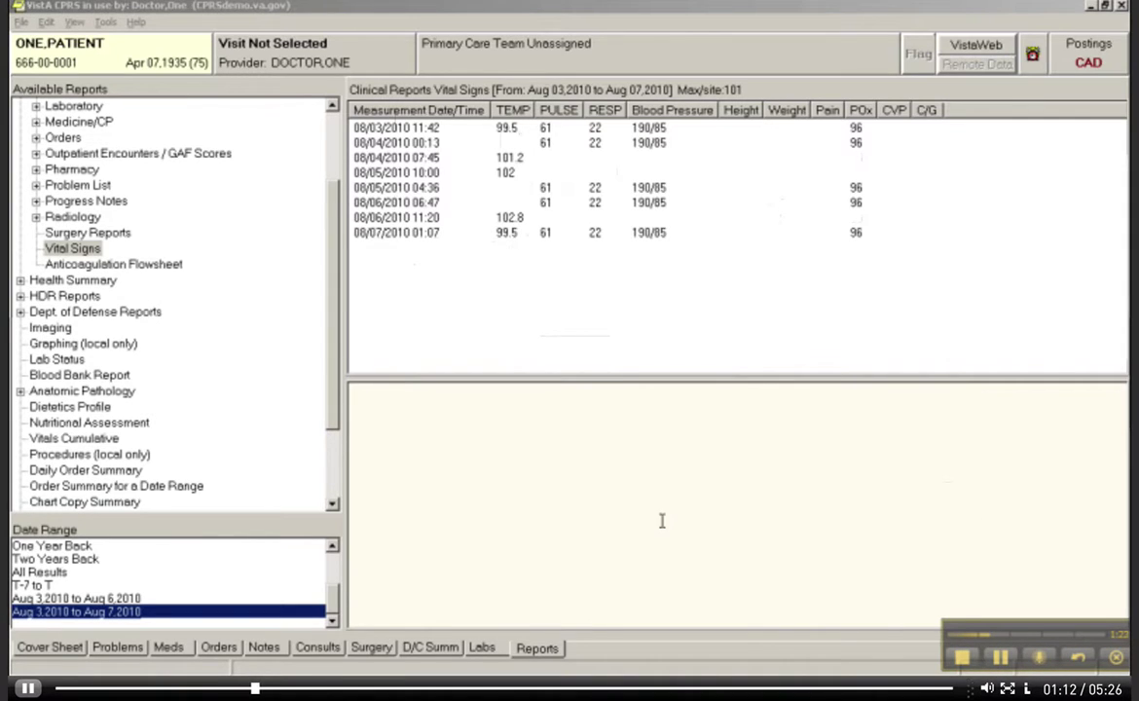
Step: Collapse the Clinical Reports group, expand Health Summary and open its Adhoc Report
left_click_drag(331, 366, 331, 292)
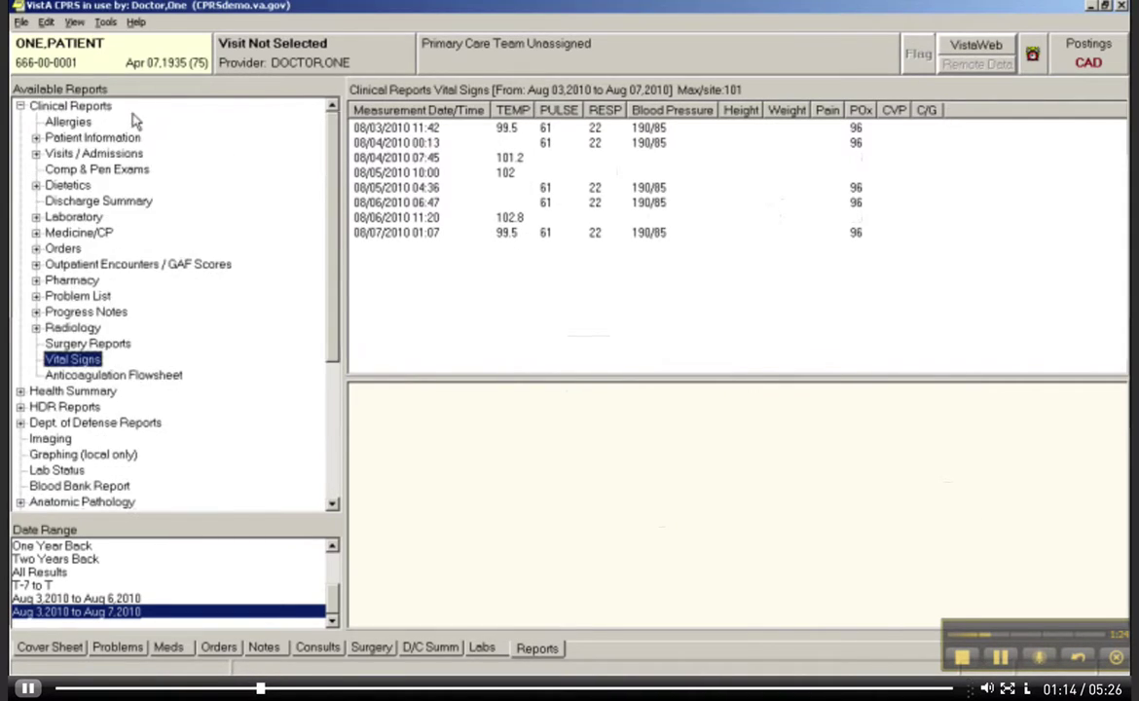
left_click(19, 105)
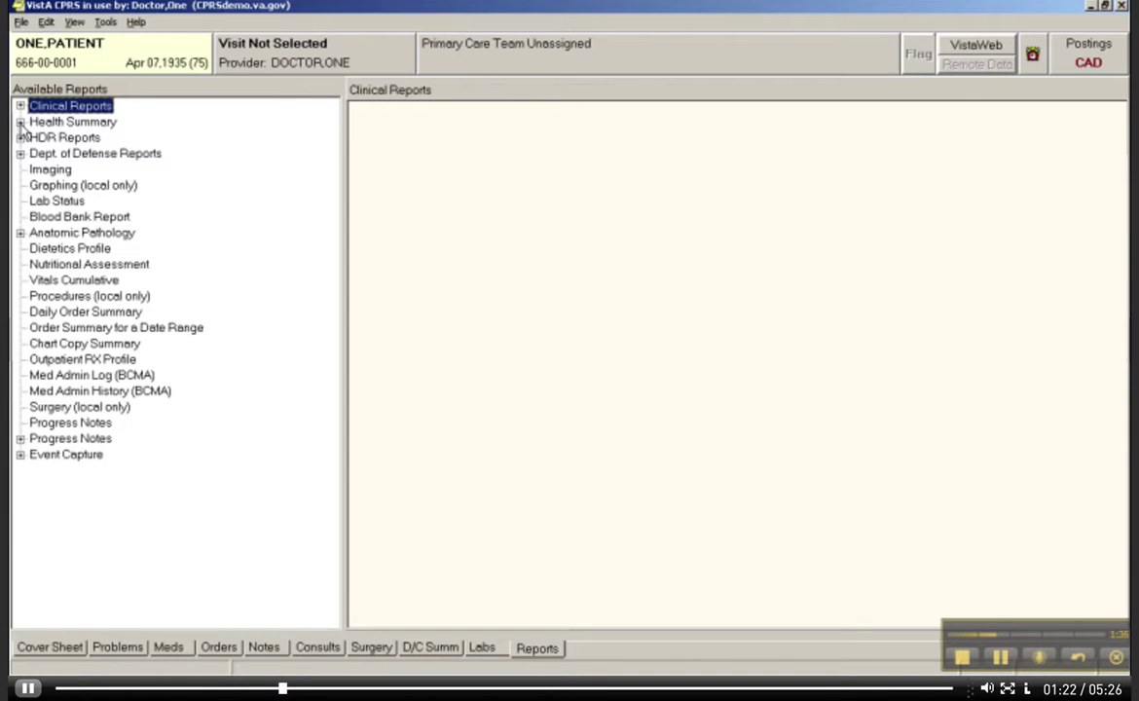
left_click(19, 123)
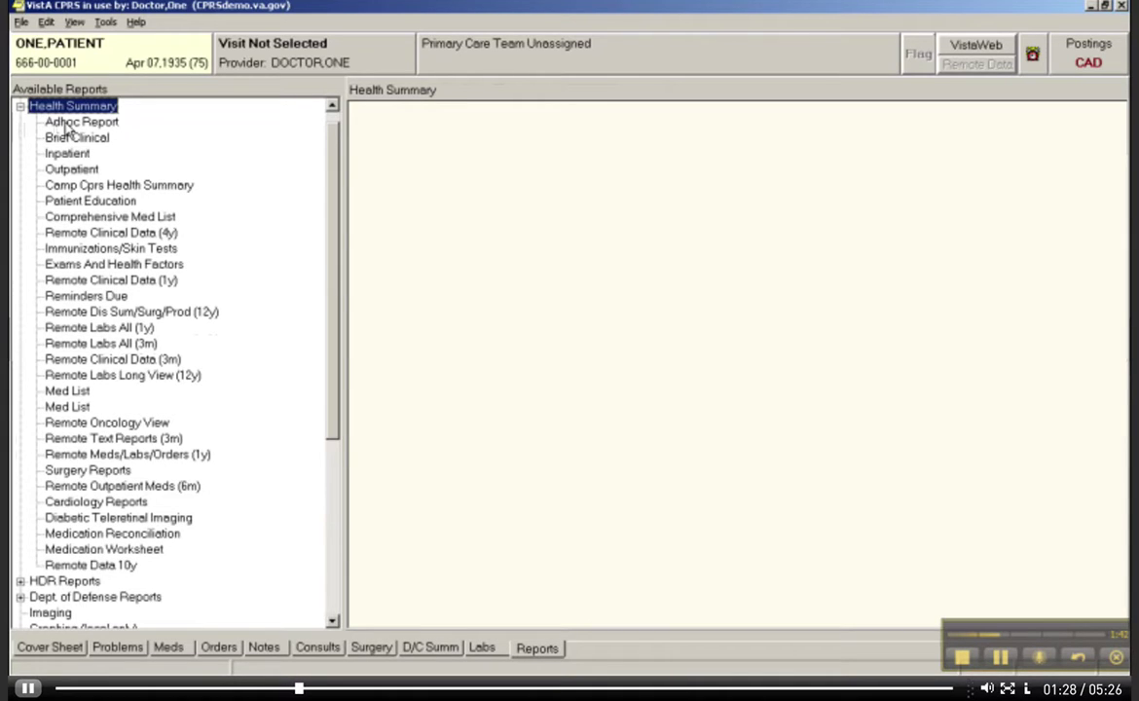
left_click(65, 124)
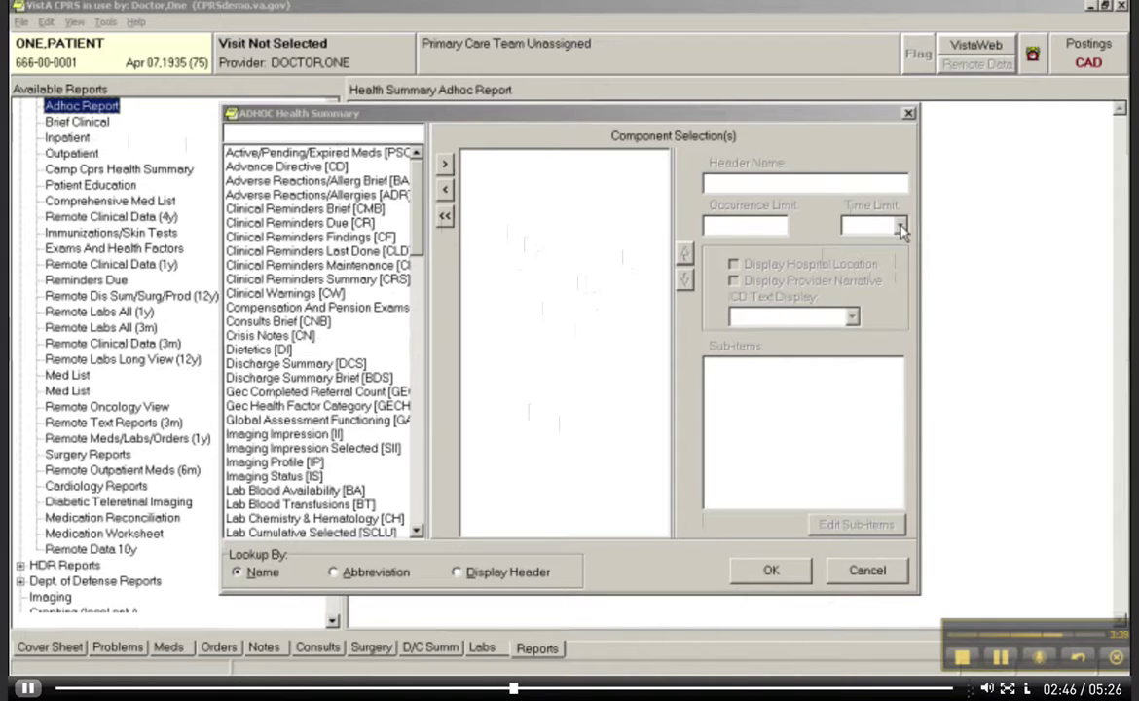
Step: Add the Lab Cumulative Selected [SCLU] component to the ad hoc health summary
left_click(416, 219)
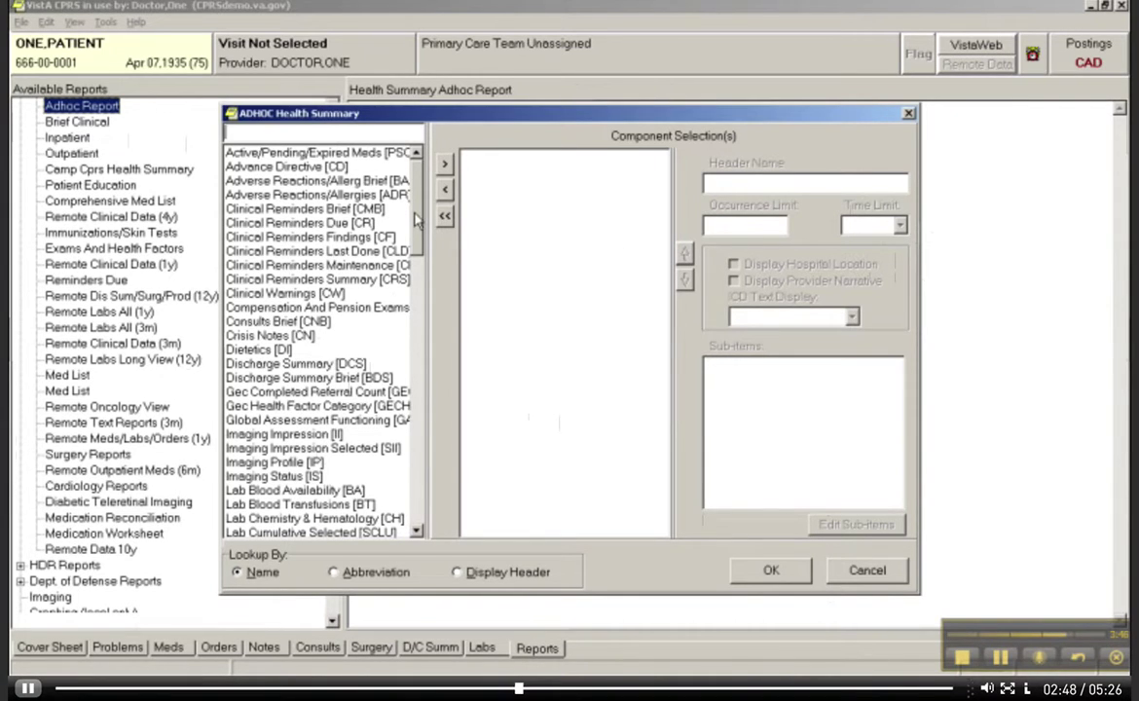
left_click_drag(416, 219, 416, 255)
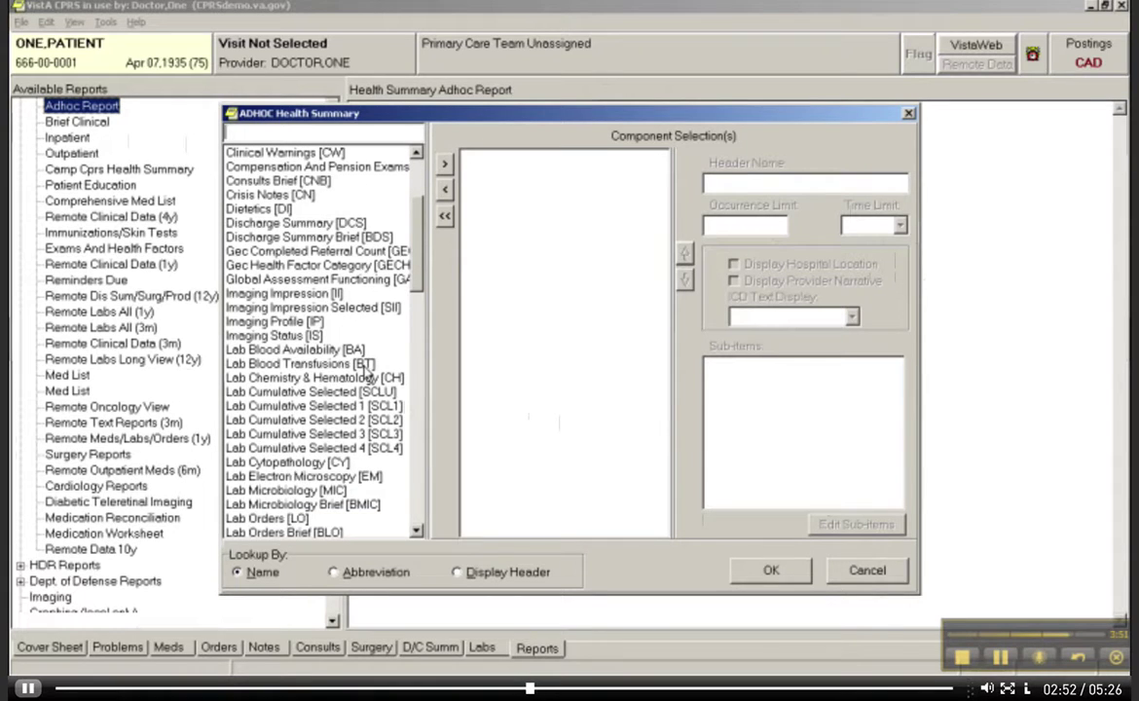
left_click(296, 392)
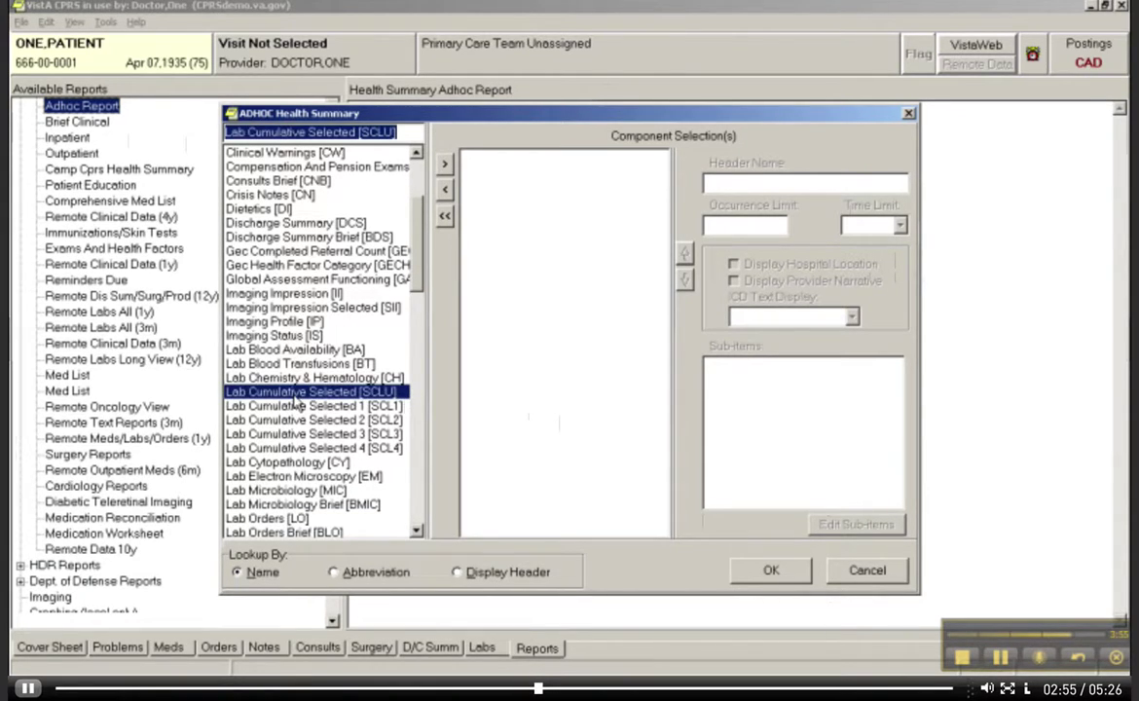
left_click(444, 164)
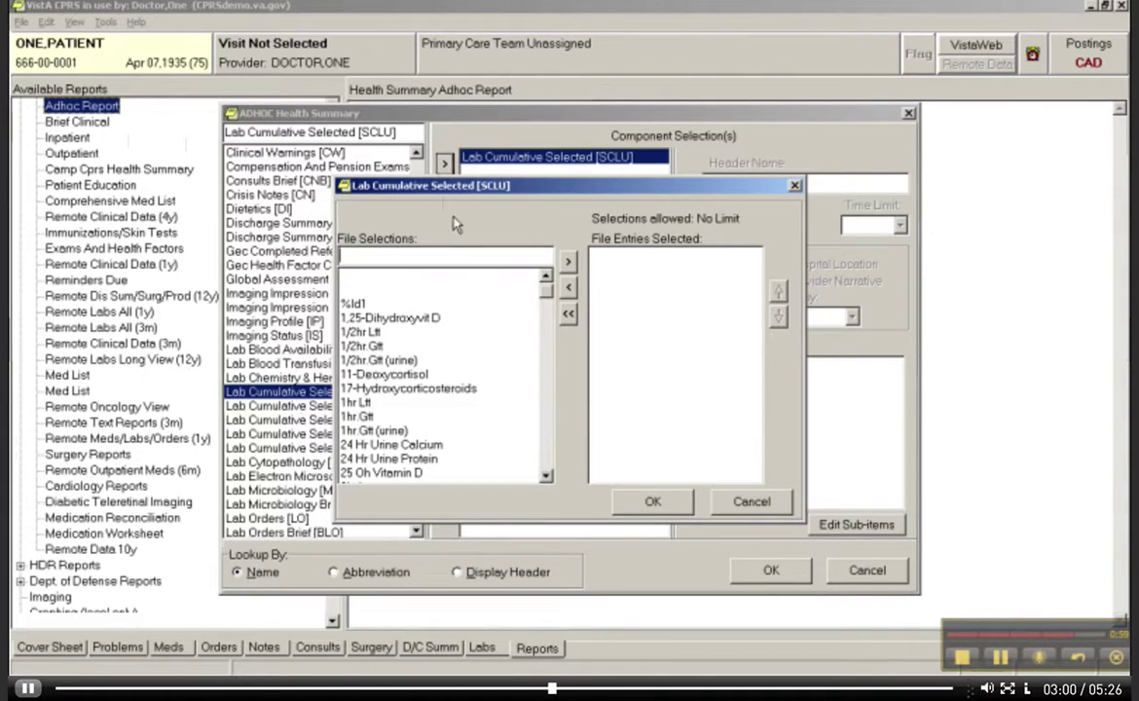
Step: Search the lab tests for "blood" and add Blood Urea Nitrogen as the component's sub-item
type("blood")
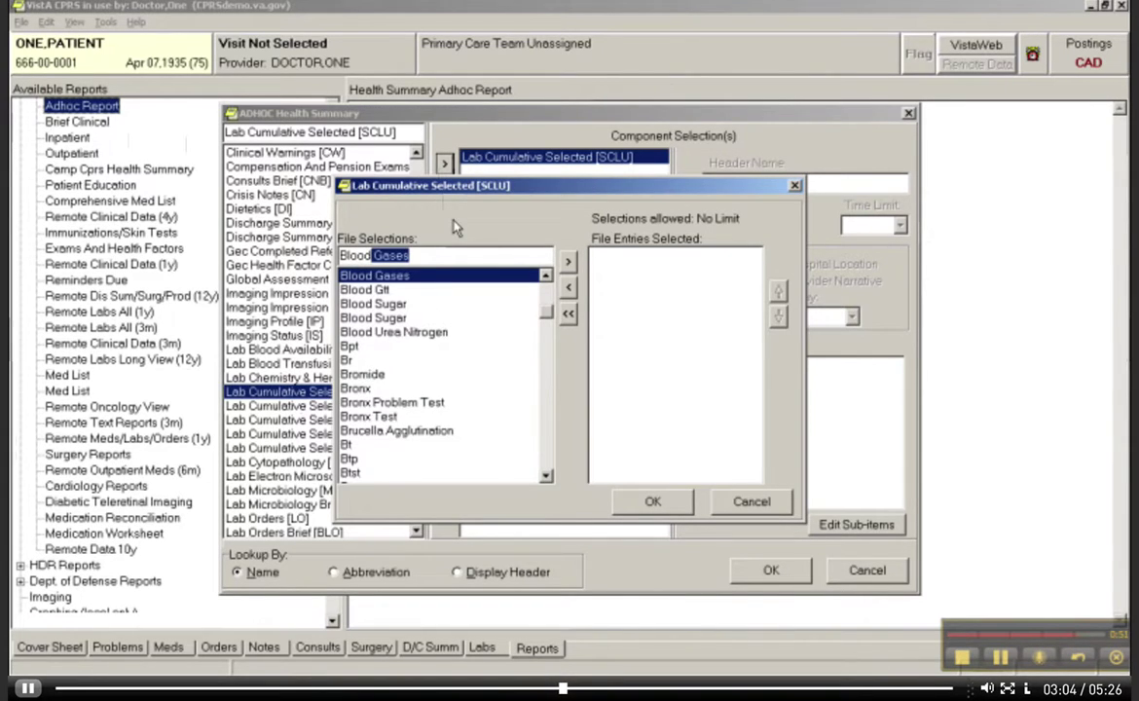
left_click(392, 334)
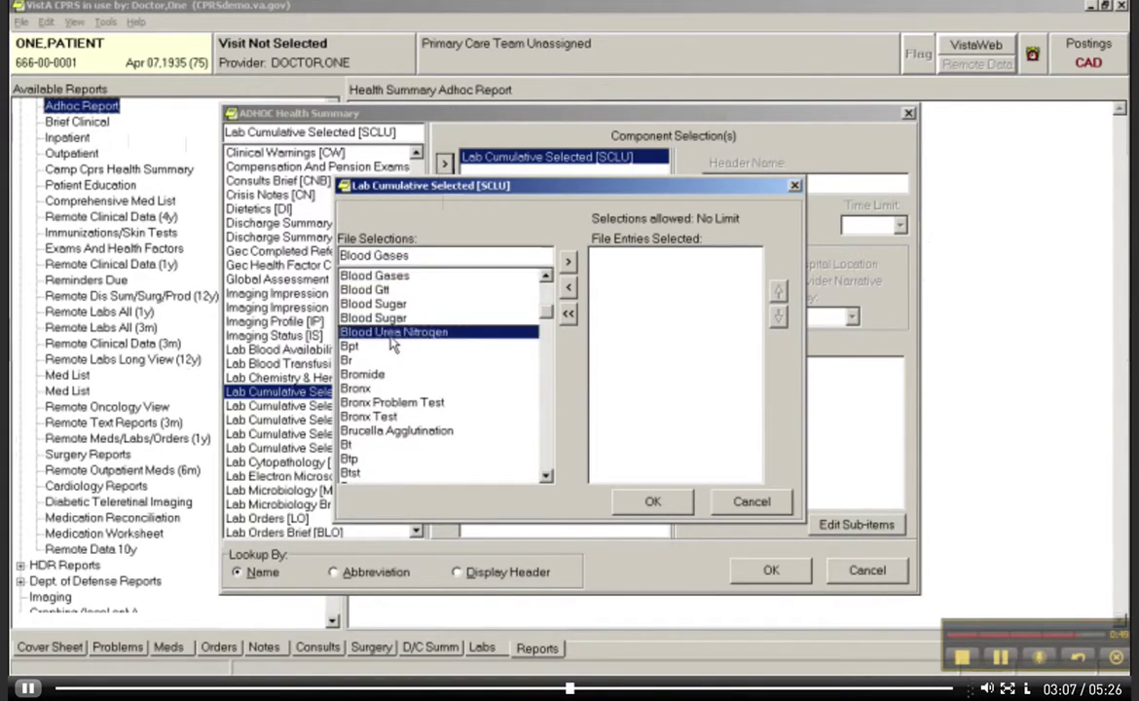
left_click(569, 265)
left_click(650, 503)
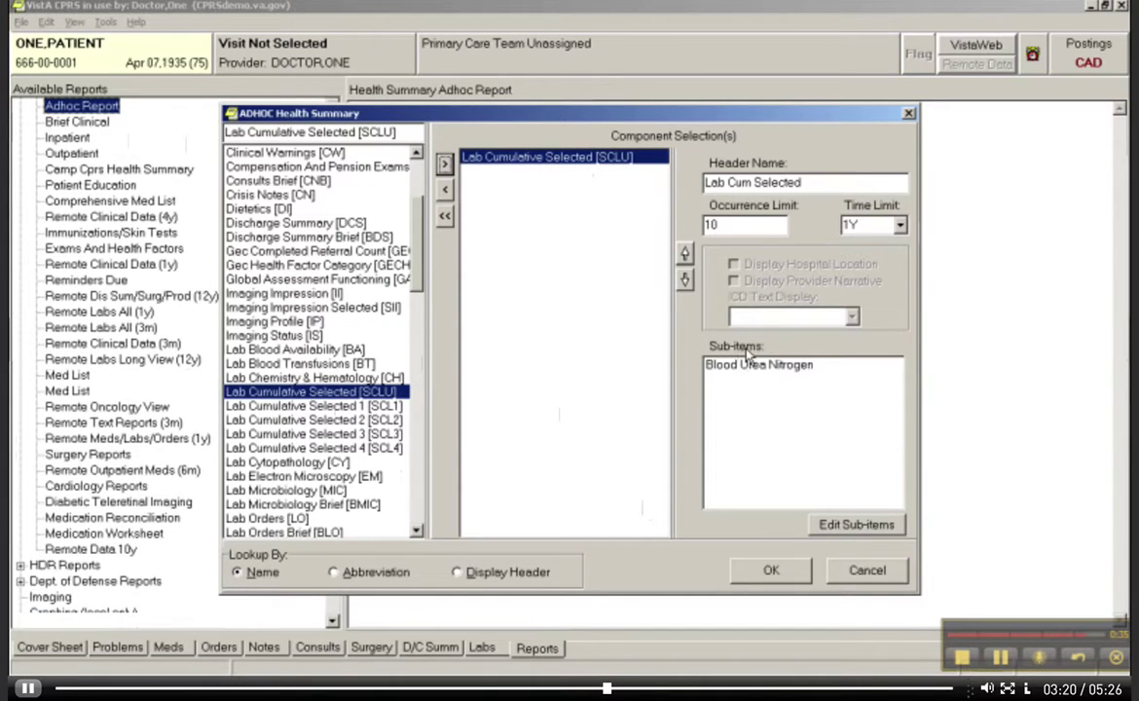
Step: Edit the component's sub-items and remove Blood Urea Nitrogen from the selected file entries
left_click(733, 376)
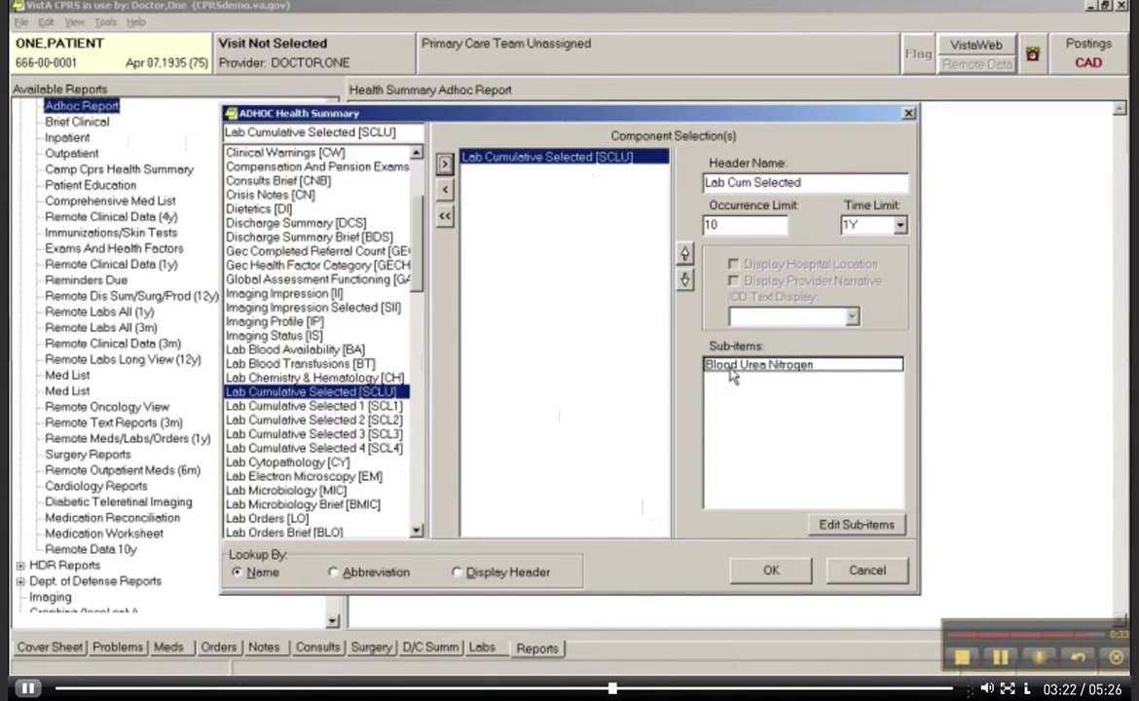
left_click(839, 527)
left_click(623, 254)
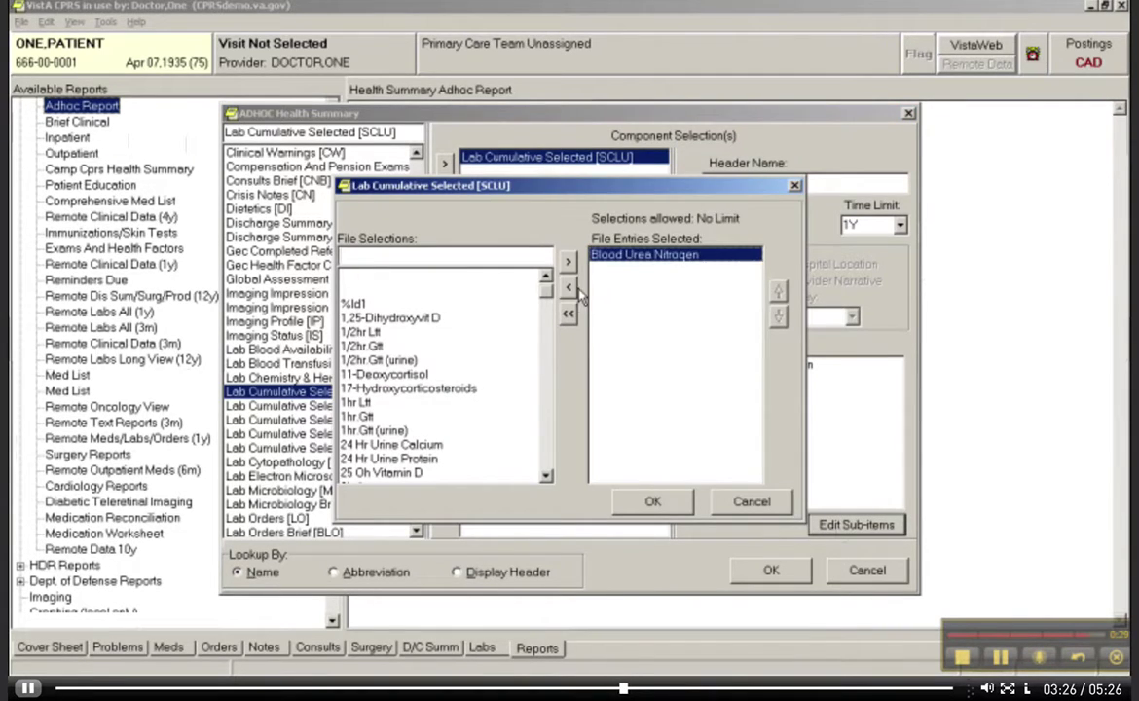
left_click(568, 288)
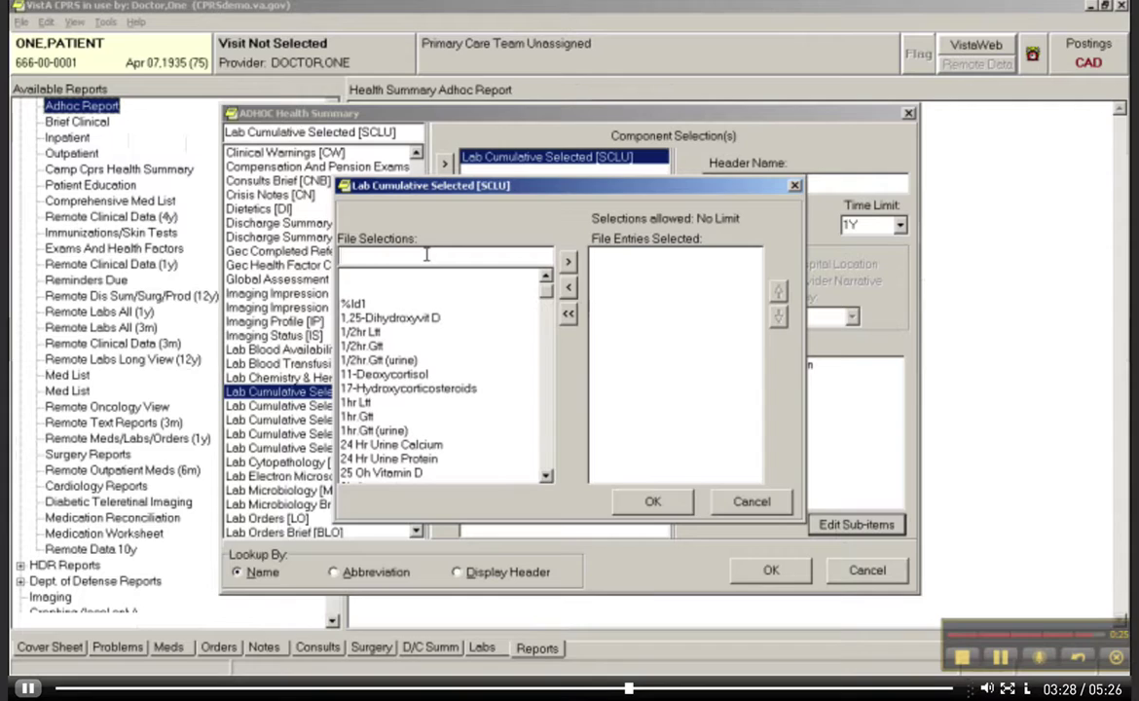
Step: Search the lab tests for "blood" and add the first Blood Sugar entry as the component's sub-item
type("blood")
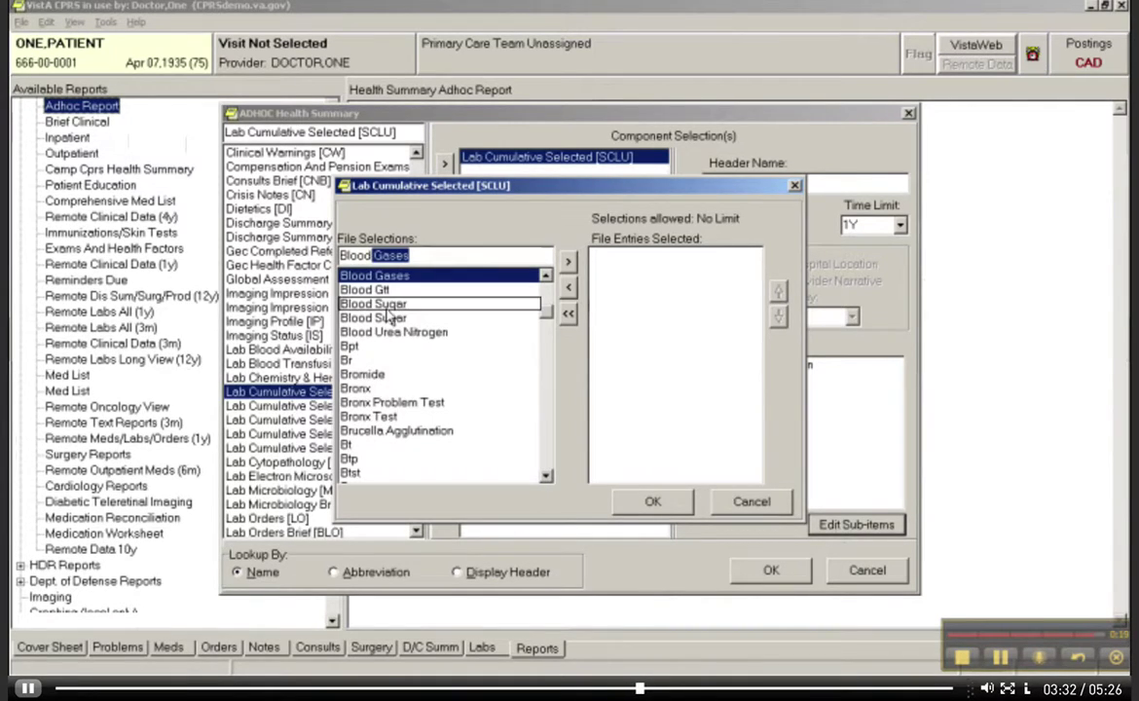
left_click(389, 305)
left_click(568, 261)
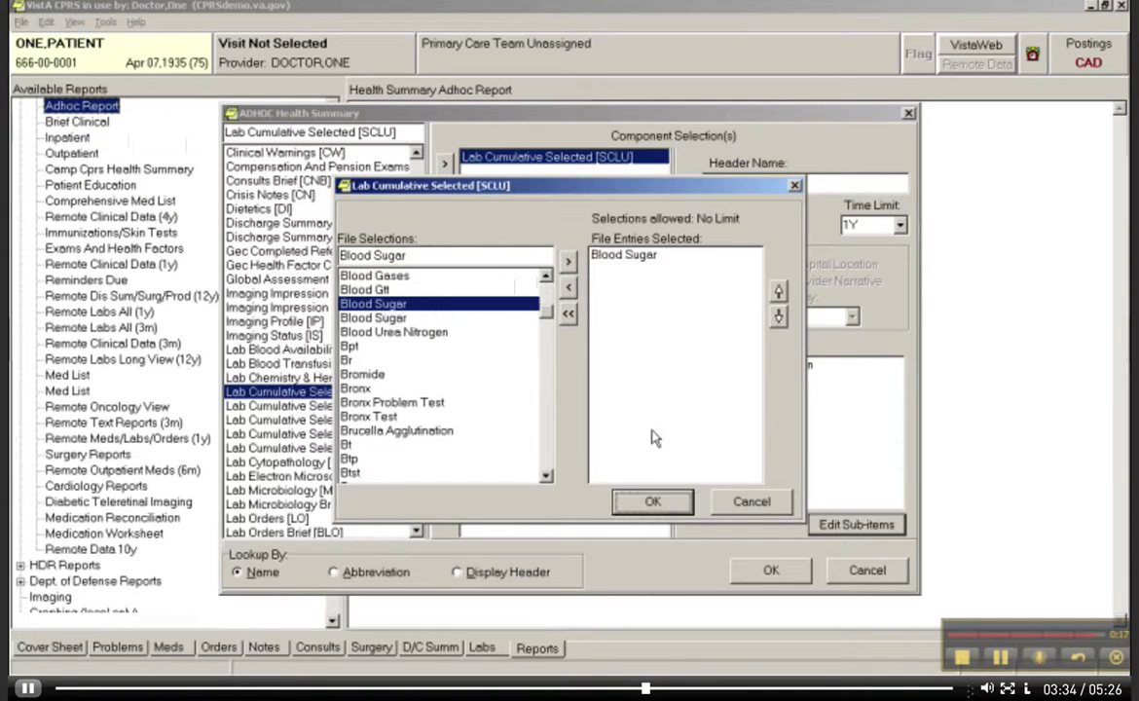
left_click(650, 502)
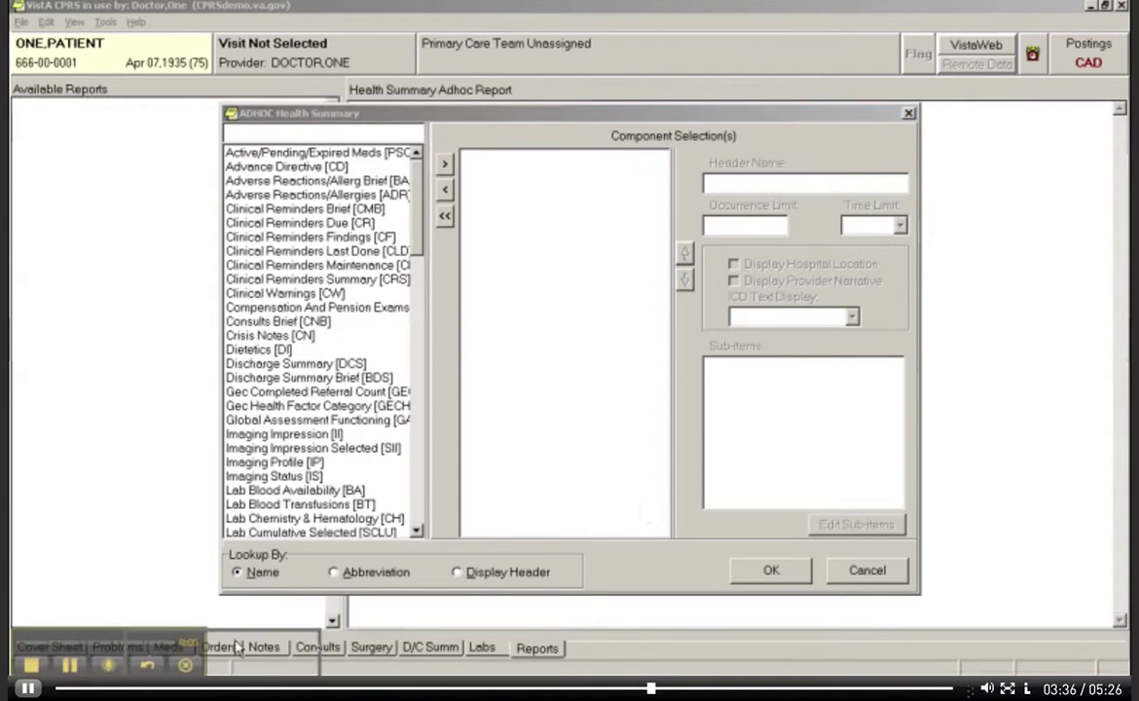